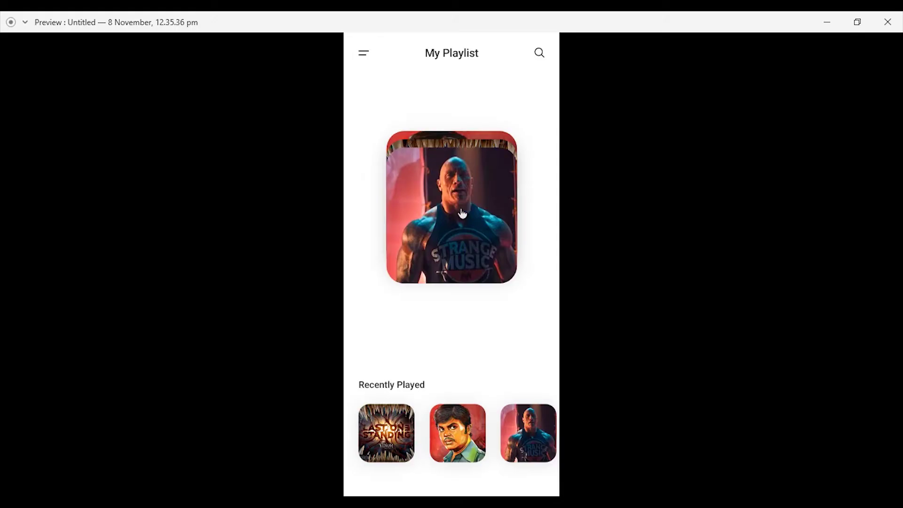
{"action": "left_click", "coordinate": [462, 214]}
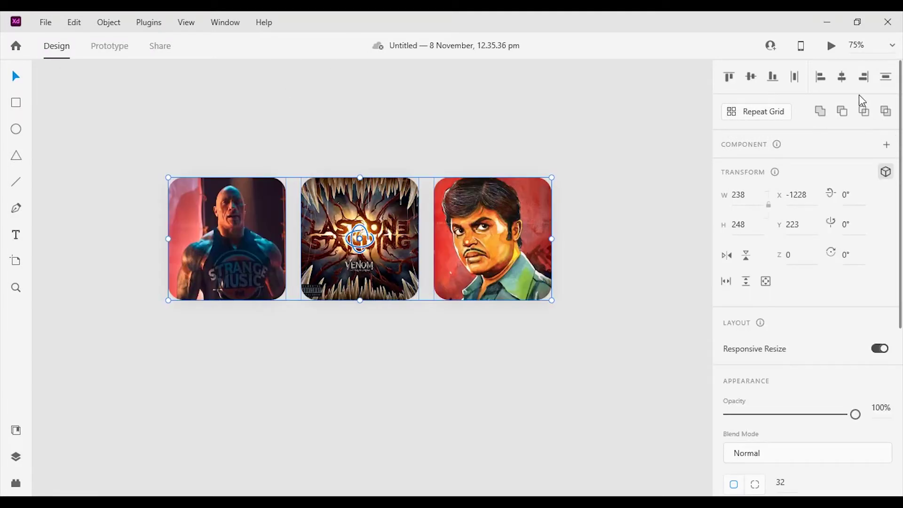
Align the three selected album covers to their common horizontal centre and group the resulting stack
{"action": "left_click", "coordinate": [842, 78]}
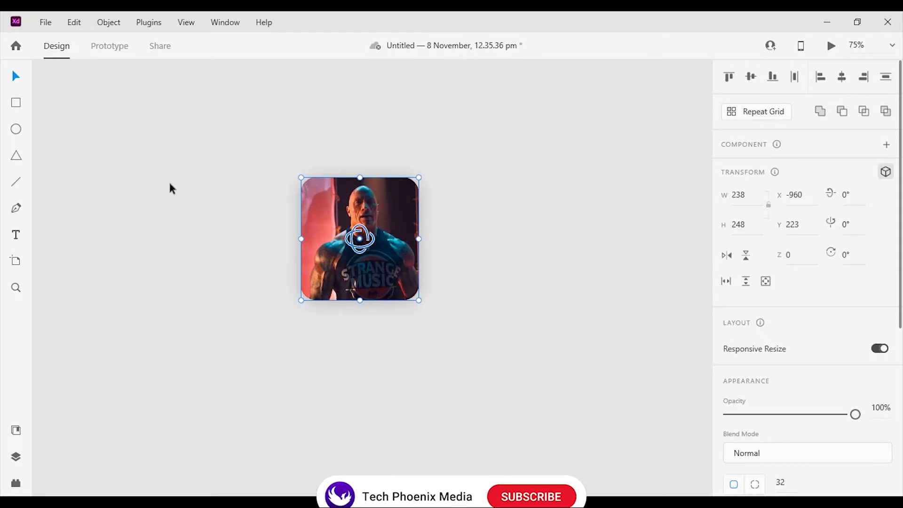
{"action": "right_click", "coordinate": [377, 230]}
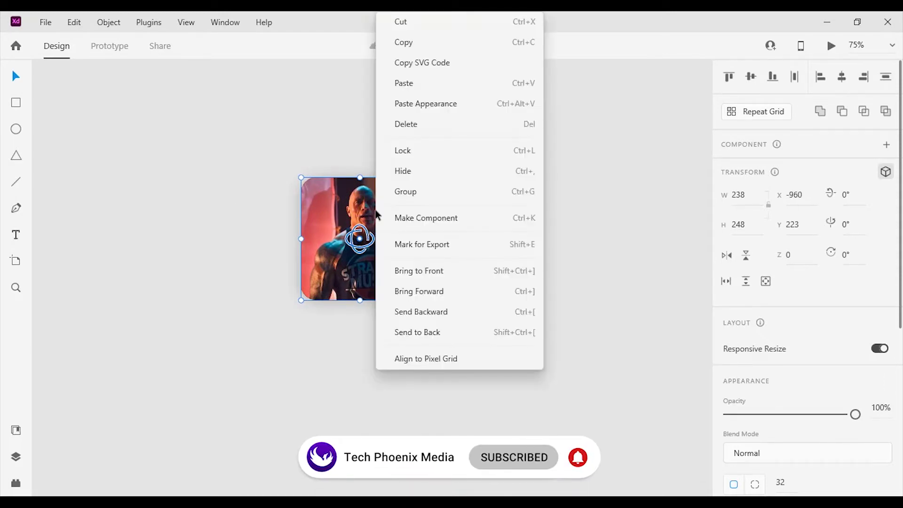
{"action": "left_click", "coordinate": [404, 198]}
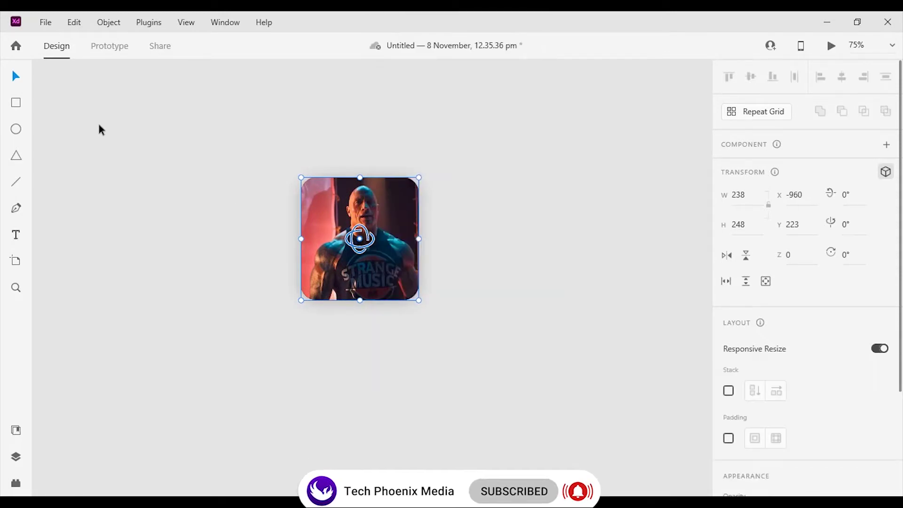
Move the grouped album covers onto artboard 01, positioned at X 78, Y 195
{"action": "scroll", "coordinate": [309, 270], "scroll_direction": "right", "scroll_amount": 5}
{"action": "scroll", "coordinate": [306, 271], "scroll_direction": "down", "scroll_amount": 2}
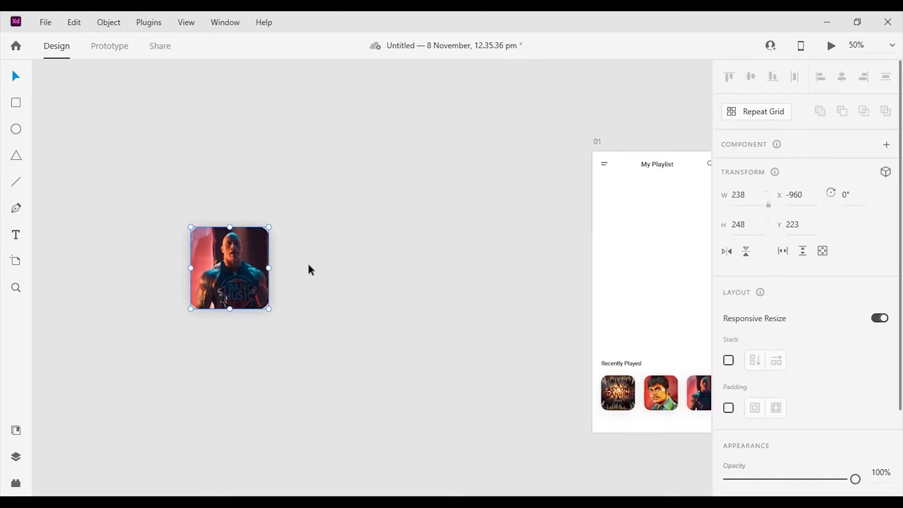
{"action": "left_click_drag", "start_coordinate": [309, 268], "coordinate": [207, 240]}
{"action": "left_click_drag", "start_coordinate": [151, 261], "coordinate": [574, 252]}
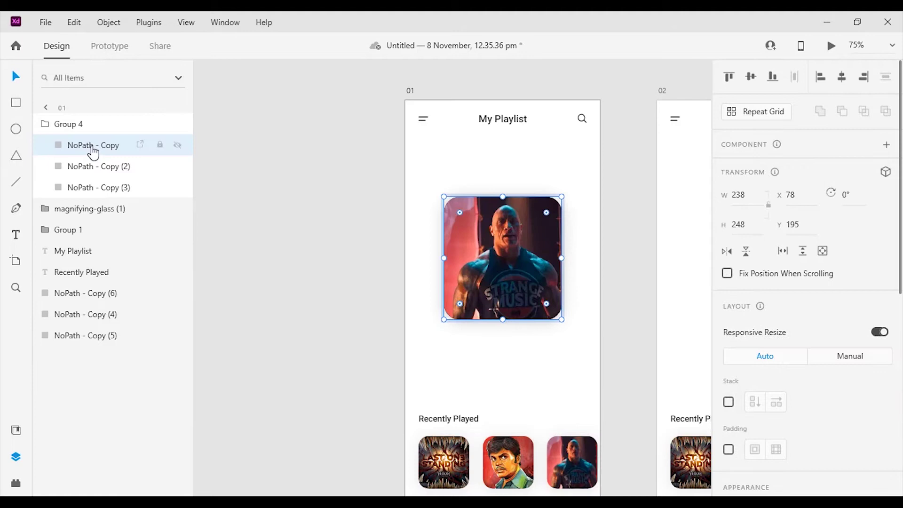
Move the front cover, NoPath - Copy, in artboard 01's group down to Y 210
{"action": "left_click", "coordinate": [91, 147]}
{"action": "key", "text": "Up"}
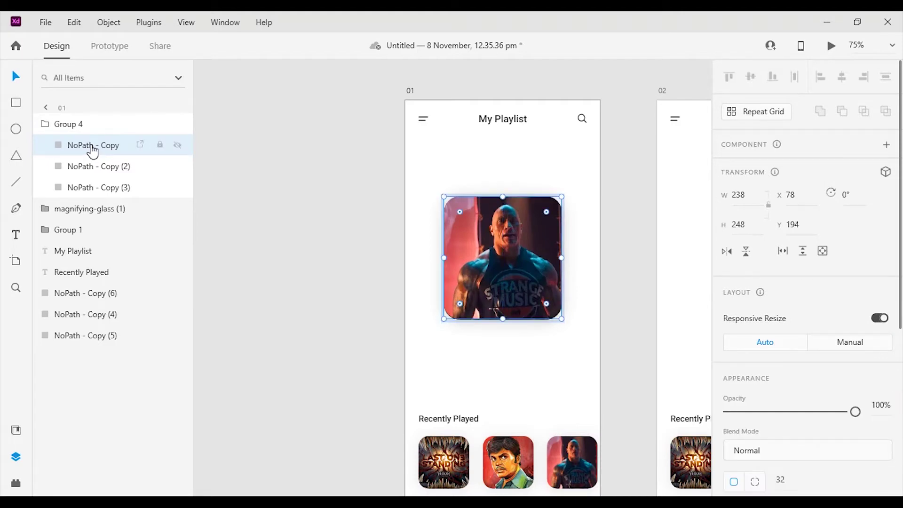
{"action": "key", "text": "Down"}
{"action": "key", "text": "Down"}
{"action": "key", "text": "Down"}
{"action": "key", "text": "Down"}
{"action": "key", "text": "Down"}
{"action": "key", "text": "Down"}
{"action": "key", "text": "Down"}
{"action": "key", "text": "Down"}
{"action": "key", "text": "Down"}
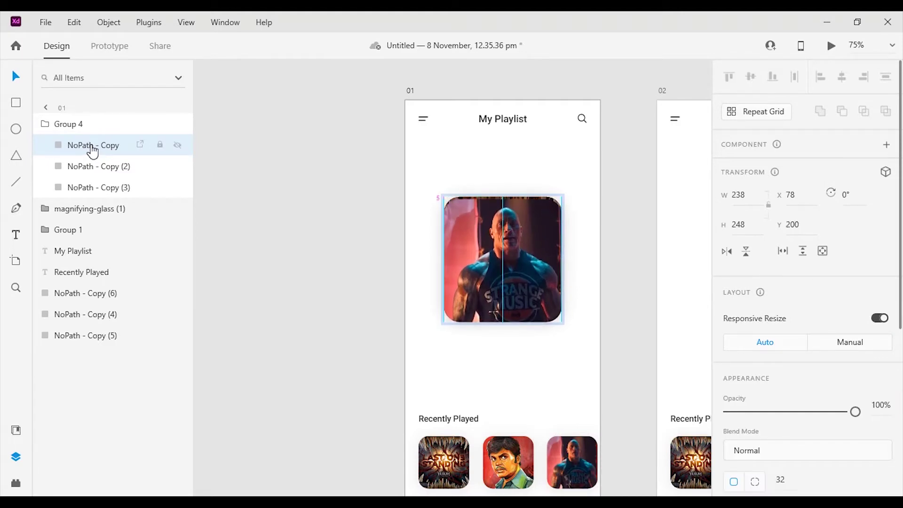
{"action": "key", "text": "Down"}
{"action": "key", "text": "Down"}
{"action": "key", "text": "Down"}
{"action": "key", "text": "Down"}
{"action": "key", "text": "Down"}
{"action": "key", "text": "Down"}
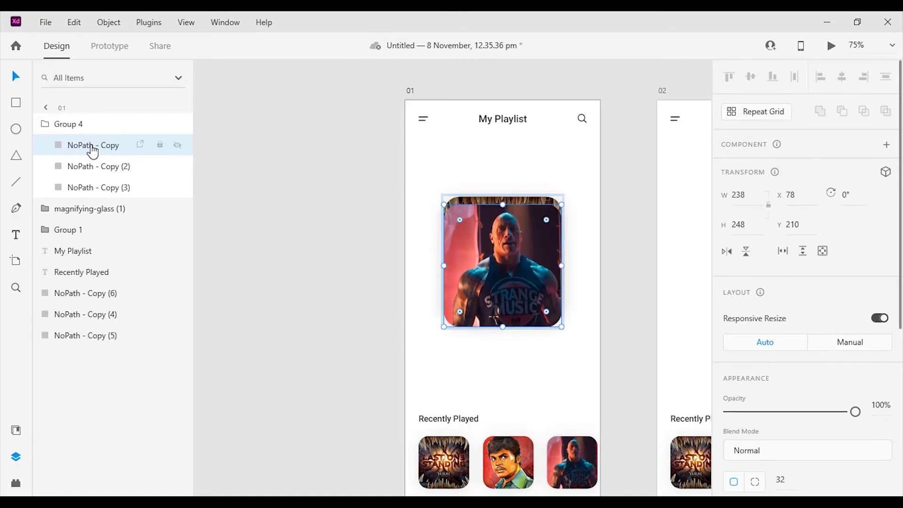
Move the rearmost cover, NoPath - Copy (3), in artboard 01's group up to Y 180
{"action": "left_click", "coordinate": [82, 193]}
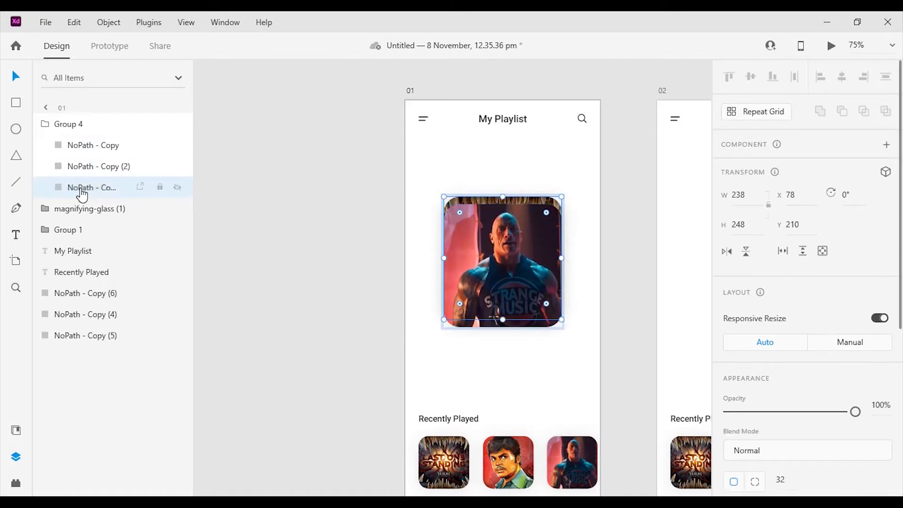
{"action": "key", "text": "Up"}
{"action": "key", "text": "Up"}
{"action": "key", "text": "Up"}
{"action": "key", "text": "Up"}
{"action": "key", "text": "Up"}
{"action": "key", "text": "Up"}
{"action": "key", "text": "Up"}
{"action": "key", "text": "Up"}
{"action": "key", "text": "Up"}
{"action": "key", "text": "Up"}
{"action": "key", "text": "Up"}
{"action": "key", "text": "Up"}
{"action": "key", "text": "Up"}
{"action": "key", "text": "Up"}
{"action": "key", "text": "Up"}
{"action": "key", "text": "Up"}
{"action": "key", "text": "Up"}
{"action": "key", "text": "Up"}
{"action": "key", "text": "Up"}
{"action": "key", "text": "Up"}
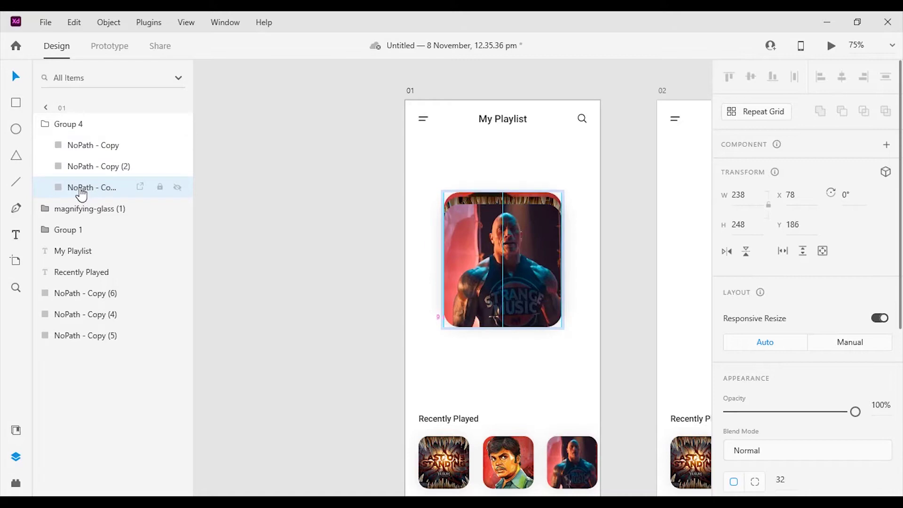
{"action": "key", "text": "Up"}
{"action": "key", "text": "Up"}
{"action": "key", "text": "Up"}
{"action": "key", "text": "Up"}
{"action": "key", "text": "Up"}
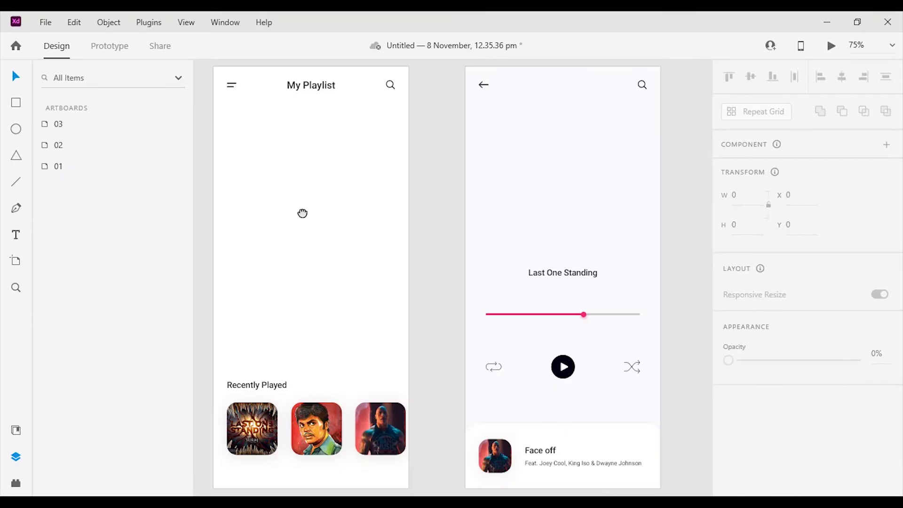
Copy the album cover group from artboard 01 and paste it onto artboard 02
{"action": "left_click_drag", "start_coordinate": [303, 212], "coordinate": [435, 212]}
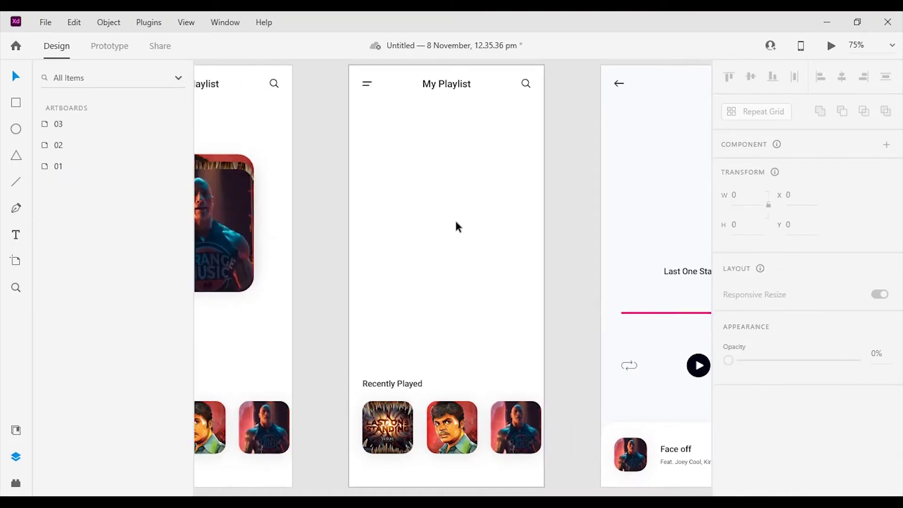
{"action": "left_click", "coordinate": [454, 221]}
{"action": "key", "text": "ctrl+v"}
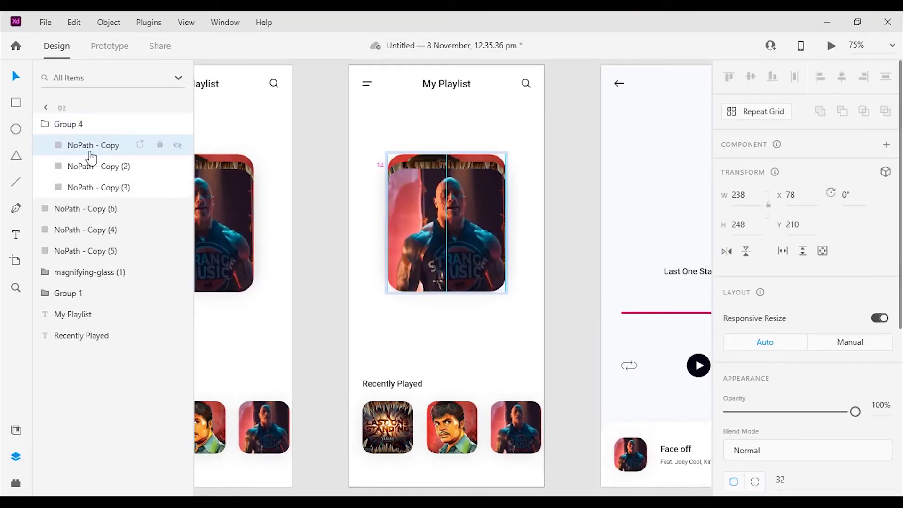
Move the front cover, NoPath - Copy, in artboard 02's group down to Y 220
{"action": "key", "text": "Down"}
{"action": "key", "text": "Down"}
{"action": "key", "text": "Down"}
{"action": "key", "text": "Down"}
{"action": "key", "text": "Down"}
{"action": "key", "text": "Down"}
{"action": "key", "text": "Down"}
{"action": "key", "text": "Down"}
{"action": "key", "text": "Down"}
{"action": "key", "text": "Down"}
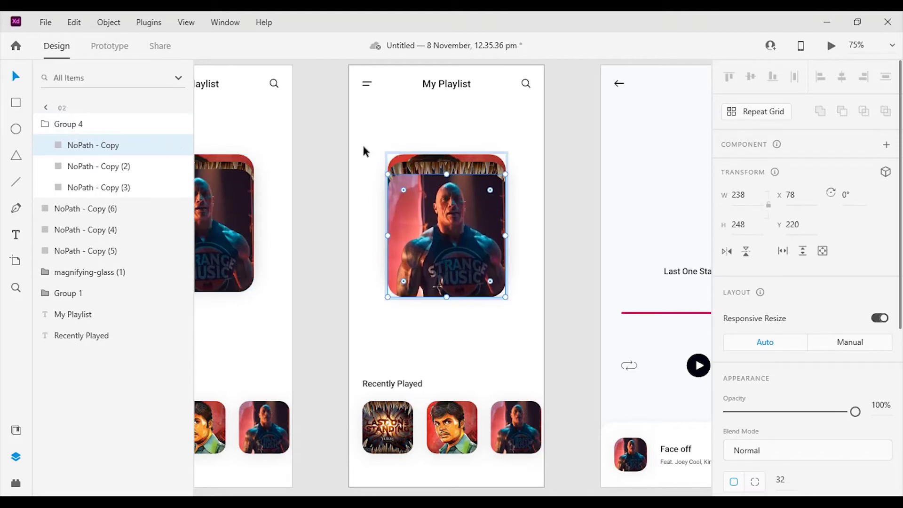
Move the rearmost cover, NoPath - Copy (3), in artboard 02's group up to Y 170
{"action": "left_click", "coordinate": [77, 189]}
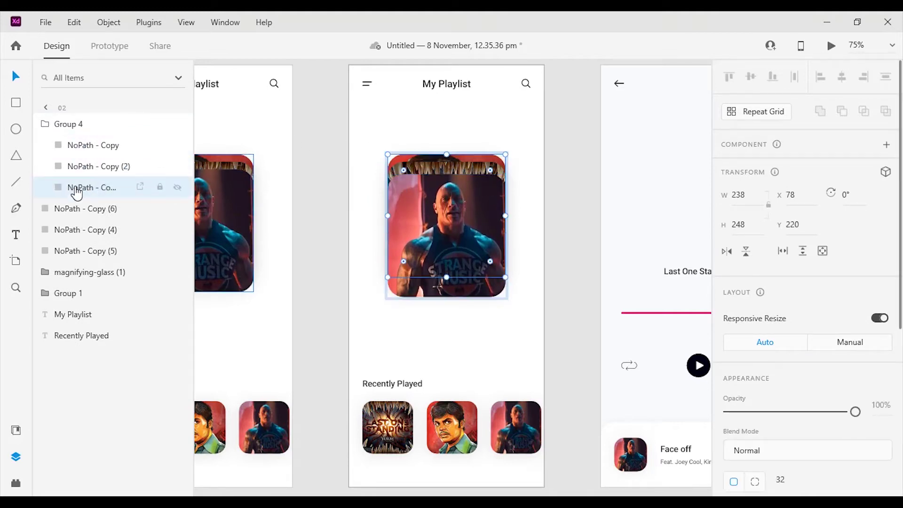
{"action": "key", "text": "Up"}
{"action": "key", "text": "Up"}
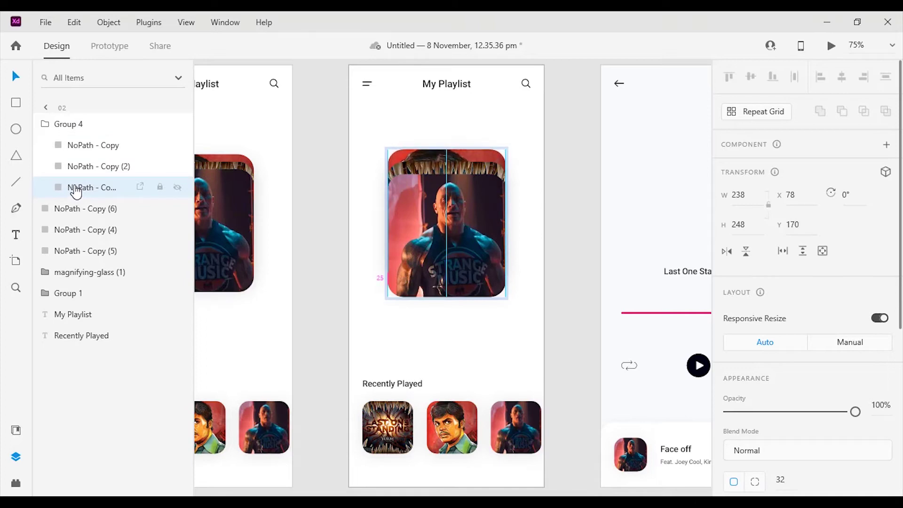
{"action": "left_click", "coordinate": [560, 202]}
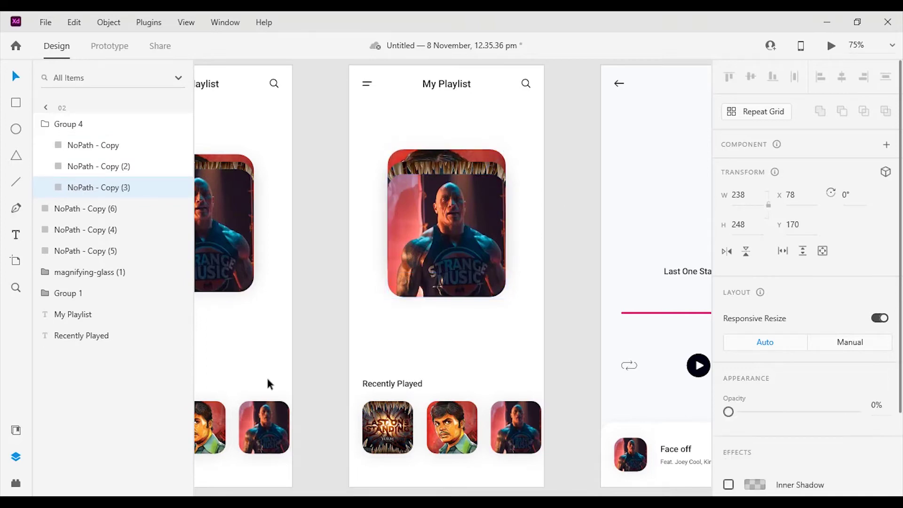
{"action": "left_click", "coordinate": [13, 454]}
Turn on 3D transforms for the cover group on artboard 02 and set its X rotation to 40°
{"action": "left_click", "coordinate": [291, 227]}
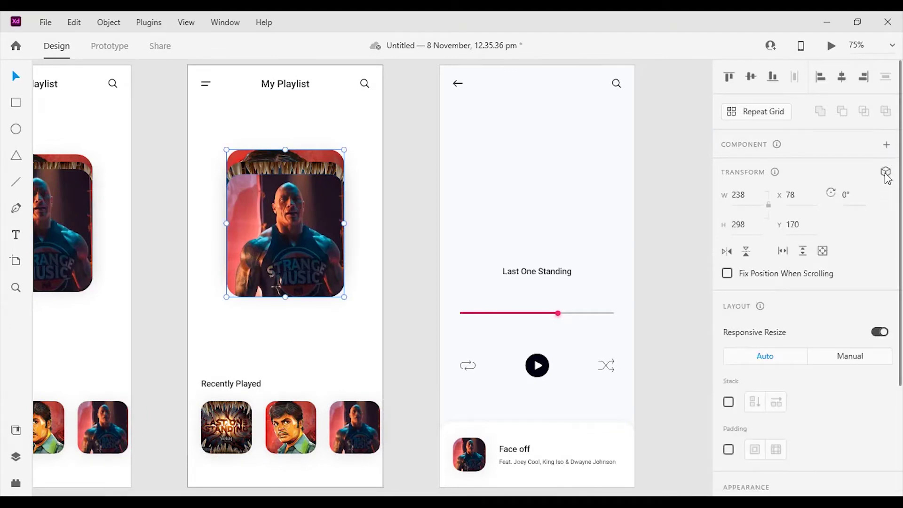
{"action": "left_click", "coordinate": [892, 175]}
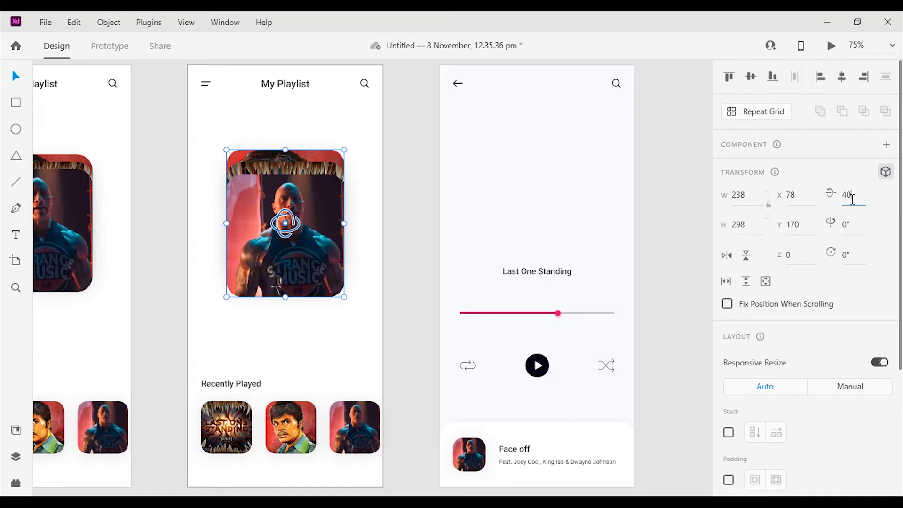
{"action": "key", "text": "Return"}
{"action": "left_click", "coordinate": [409, 242]}
Copy the tilted cover group onto artboard 03 and move it up to Y 151.06, above the song title
{"action": "left_click", "coordinate": [326, 247]}
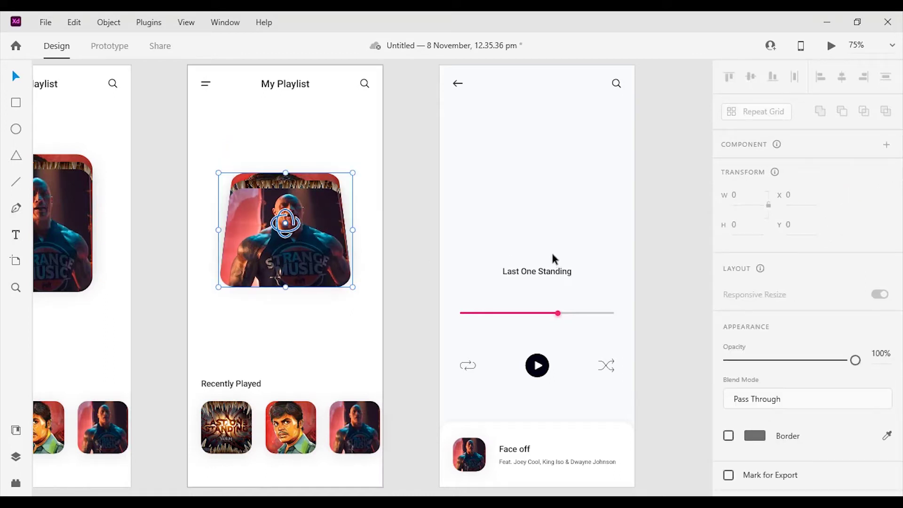
{"action": "left_click", "coordinate": [523, 181]}
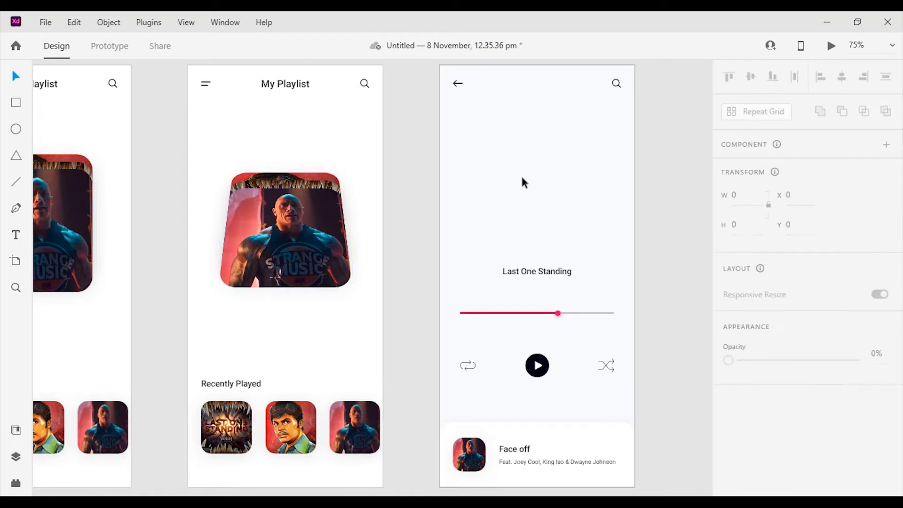
{"action": "left_click", "coordinate": [521, 177]}
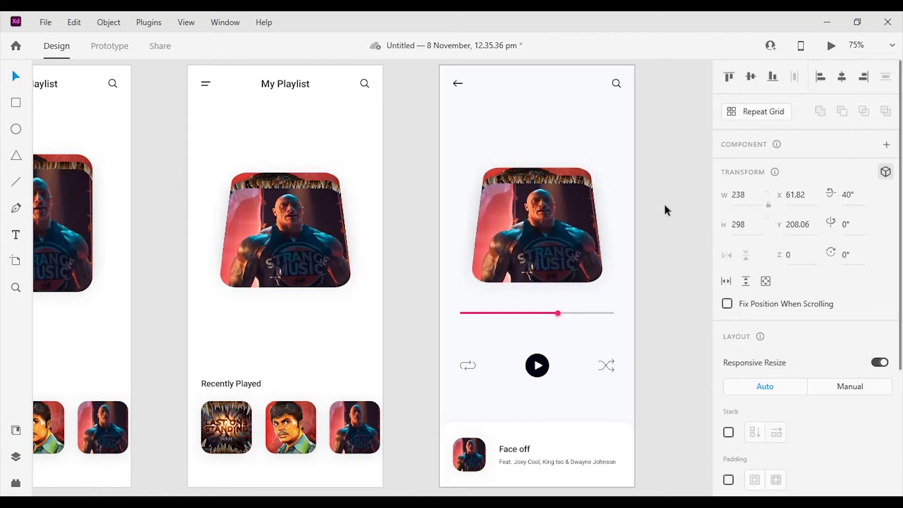
{"action": "key", "text": "Up"}
{"action": "key", "text": "Up"}
{"action": "key", "text": "Up"}
{"action": "key", "text": "Up"}
{"action": "key", "text": "Up"}
{"action": "key", "text": "Up"}
{"action": "key", "text": "Up"}
{"action": "key", "text": "Up"}
{"action": "key", "text": "Up"}
{"action": "key", "text": "Up"}
{"action": "key", "text": "Up"}
{"action": "key", "text": "Up"}
{"action": "key", "text": "Up"}
{"action": "key", "text": "Up"}
{"action": "key", "text": "Up"}
{"action": "key", "text": "Up"}
{"action": "key", "text": "Up"}
{"action": "key", "text": "Up"}
{"action": "key", "text": "Up"}
{"action": "key", "text": "Up"}
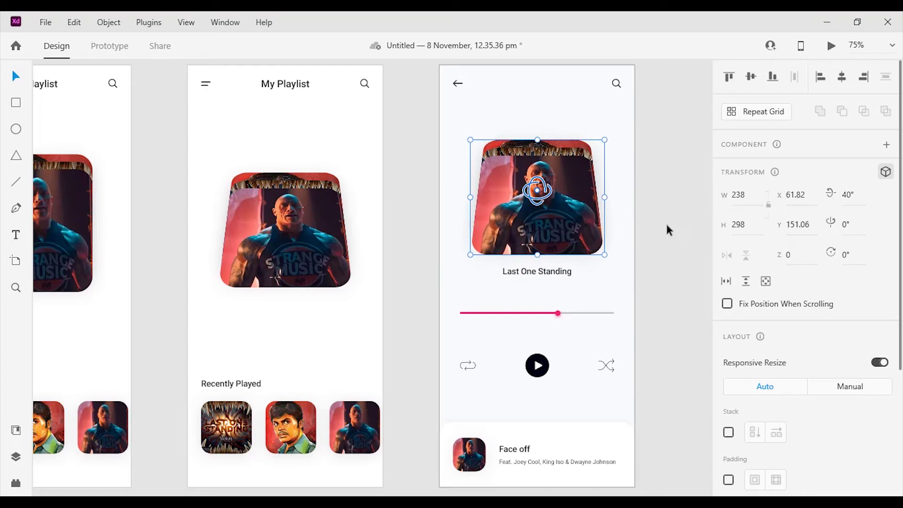
{"action": "left_click", "coordinate": [666, 224]}
Move the front cover, NoPath - Copy, in artboard 03's group down to X 36.81, Y 313.75 and set its opacity to 0%
{"action": "left_click", "coordinate": [555, 140]}
{"action": "left_click", "coordinate": [16, 430]}
{"action": "left_click", "coordinate": [15, 456]}
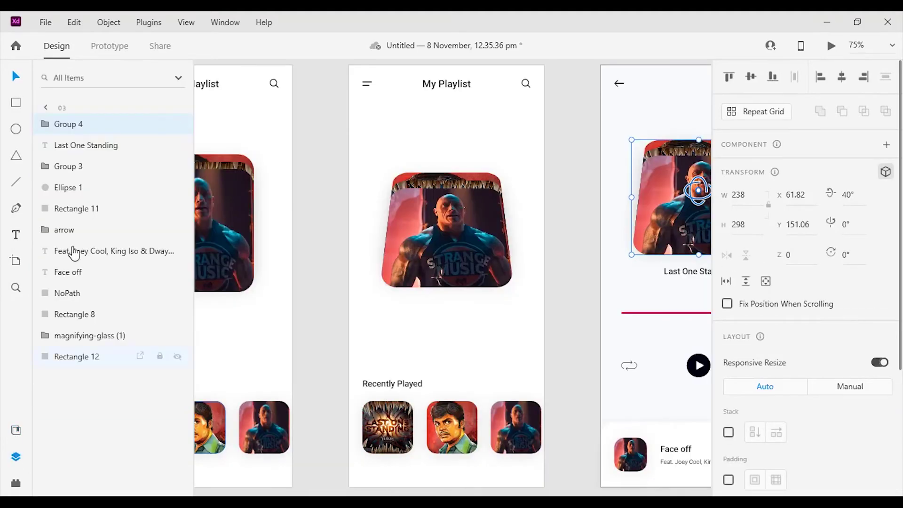
{"action": "left_click", "coordinate": [571, 139]}
{"action": "scroll", "coordinate": [572, 139], "scroll_direction": "right", "scroll_amount": 4}
{"action": "left_click", "coordinate": [560, 165]}
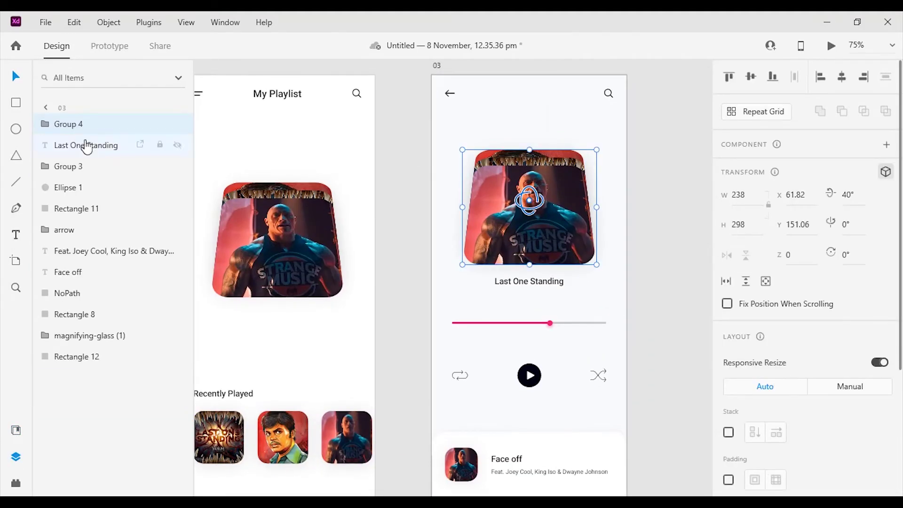
{"action": "left_click", "coordinate": [43, 124]}
{"action": "left_click", "coordinate": [82, 189]}
{"action": "left_click", "coordinate": [61, 146]}
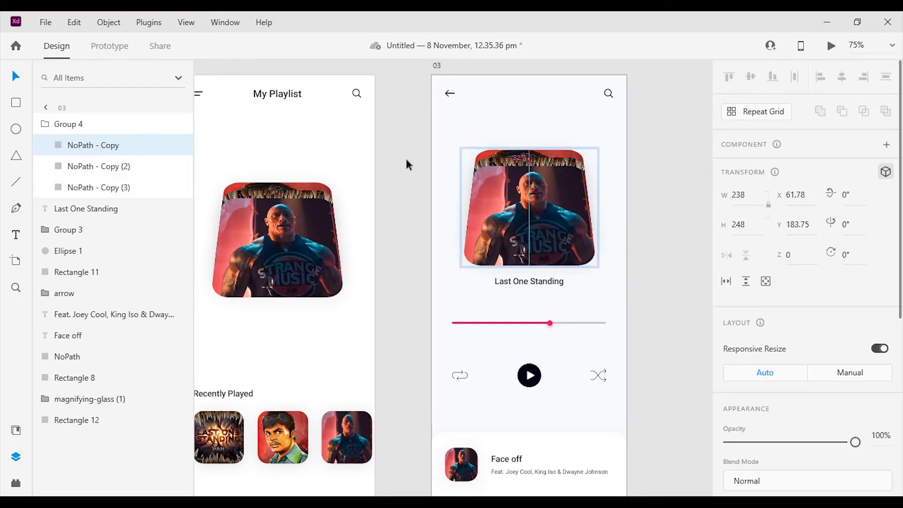
{"action": "key", "text": "Down"}
{"action": "key", "text": "Down"}
{"action": "key", "text": "Down"}
{"action": "key", "text": "Down"}
{"action": "key", "text": "Down"}
{"action": "key", "text": "Down"}
{"action": "key", "text": "Down"}
{"action": "key", "text": "Down"}
{"action": "key", "text": "Down"}
{"action": "key", "text": "Down"}
{"action": "key", "text": "Down"}
{"action": "key", "text": "Down"}
{"action": "key", "text": "Down"}
{"action": "key", "text": "Down"}
{"action": "key", "text": "Down"}
{"action": "key", "text": "Down"}
{"action": "key", "text": "Down"}
{"action": "key", "text": "Down"}
{"action": "key", "text": "Down"}
{"action": "key", "text": "Down"}
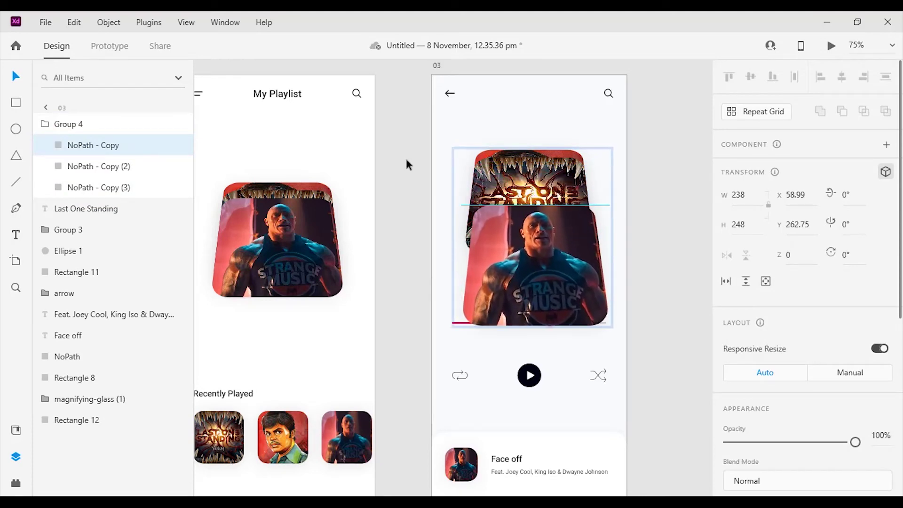
{"action": "key", "text": "Left"}
{"action": "key", "text": "Left"}
{"action": "key", "text": "Left"}
{"action": "key", "text": "Left"}
{"action": "key", "text": "Left"}
{"action": "key", "text": "Left"}
{"action": "key", "text": "Left"}
{"action": "key", "text": "Left"}
{"action": "key", "text": "Left"}
{"action": "key", "text": "Left"}
{"action": "key", "text": "Left"}
{"action": "key", "text": "Left"}
{"action": "key", "text": "Left"}
{"action": "key", "text": "Left"}
{"action": "key", "text": "Left"}
{"action": "key", "text": "Down"}
{"action": "key", "text": "Down"}
{"action": "key", "text": "Down"}
{"action": "key", "text": "Down"}
{"action": "key", "text": "Down"}
{"action": "key", "text": "Down"}
{"action": "key", "text": "Down"}
{"action": "key", "text": "Down"}
{"action": "key", "text": "Down"}
{"action": "key", "text": "Down"}
{"action": "key", "text": "Down"}
{"action": "key", "text": "Down"}
{"action": "key", "text": "Down"}
{"action": "key", "text": "Down"}
{"action": "key", "text": "Down"}
{"action": "key", "text": "Down"}
{"action": "key", "text": "Down"}
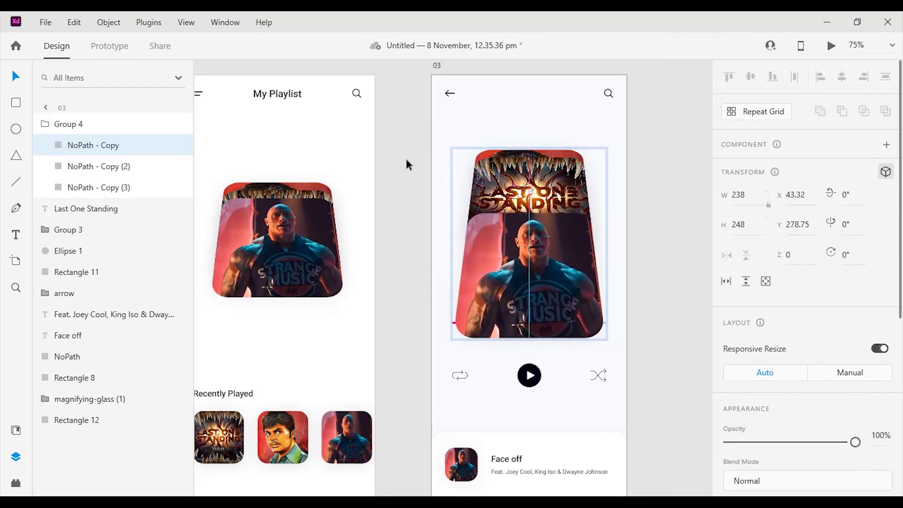
{"action": "key", "text": "Down"}
{"action": "key", "text": "Down"}
{"action": "key", "text": "Down"}
{"action": "key", "text": "Down"}
{"action": "key", "text": "Down"}
{"action": "key", "text": "Down"}
{"action": "key", "text": "Down"}
{"action": "key", "text": "Down"}
{"action": "key", "text": "Down"}
{"action": "key", "text": "Down"}
{"action": "left_click_drag", "start_coordinate": [531, 249], "coordinate": [529, 257]}
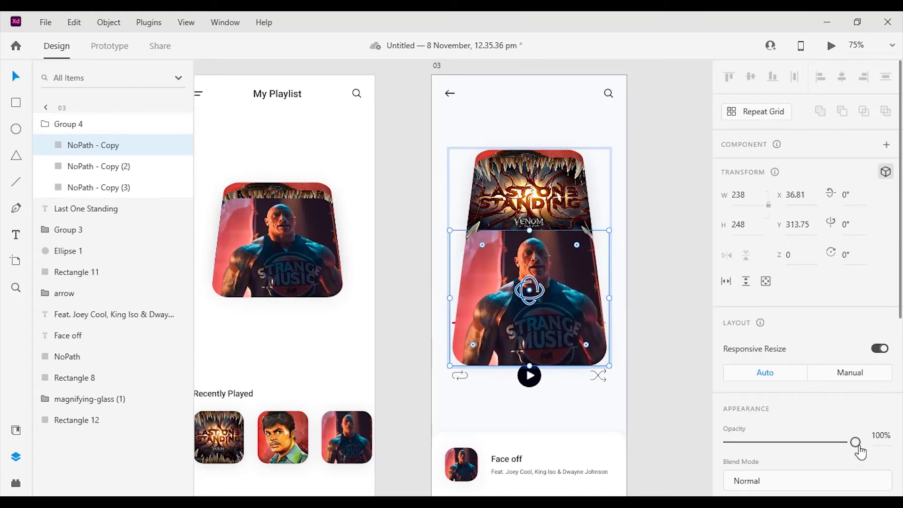
{"action": "left_click_drag", "start_coordinate": [855, 443], "coordinate": [670, 450]}
Move the rearmost cover, NoPath - Copy (3), in artboard 03's group up to X 97.17, Y -50.94 and set its opacity to 0%
{"action": "left_click", "coordinate": [113, 188]}
{"action": "key", "text": "Up"}
{"action": "key", "text": "Up"}
{"action": "key", "text": "Up"}
{"action": "key", "text": "Up"}
{"action": "key", "text": "Up"}
{"action": "key", "text": "Up"}
{"action": "key", "text": "Up"}
{"action": "key", "text": "Up"}
{"action": "key", "text": "Up"}
{"action": "key", "text": "Up"}
{"action": "key", "text": "Up"}
{"action": "key", "text": "Up"}
{"action": "key", "text": "Up"}
{"action": "key", "text": "Up"}
{"action": "key", "text": "Up"}
{"action": "key", "text": "Up"}
{"action": "key", "text": "Up"}
{"action": "key", "text": "Up"}
{"action": "key", "text": "Up"}
{"action": "key", "text": "Up"}
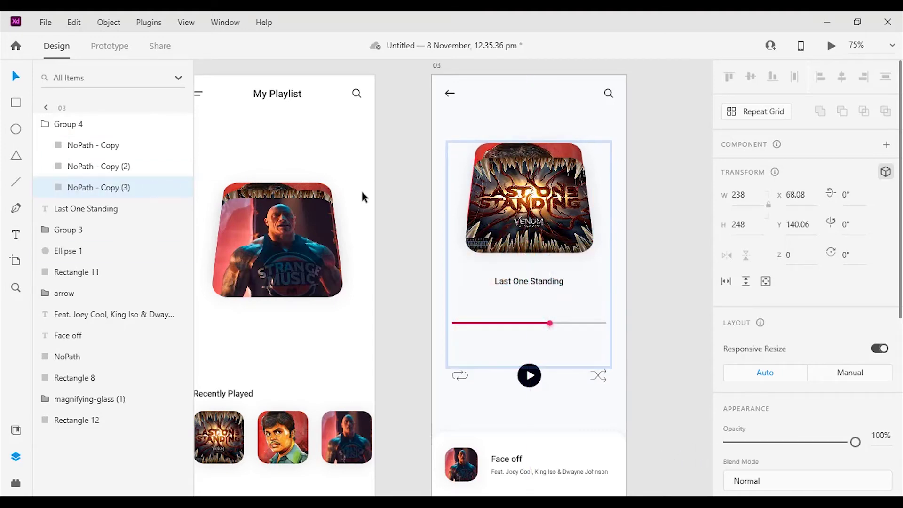
{"action": "key", "text": "shift+Up"}
{"action": "key", "text": "shift+Up"}
{"action": "key", "text": "shift+Up"}
{"action": "key", "text": "shift+Up"}
{"action": "key", "text": "shift+Up"}
{"action": "key", "text": "shift+Up"}
{"action": "key", "text": "shift+Up"}
{"action": "key", "text": "shift+Up"}
{"action": "key", "text": "shift+Up"}
{"action": "key", "text": "shift+Up"}
{"action": "key", "text": "shift+Up"}
{"action": "key", "text": "shift+Up"}
{"action": "key", "text": "shift+Up"}
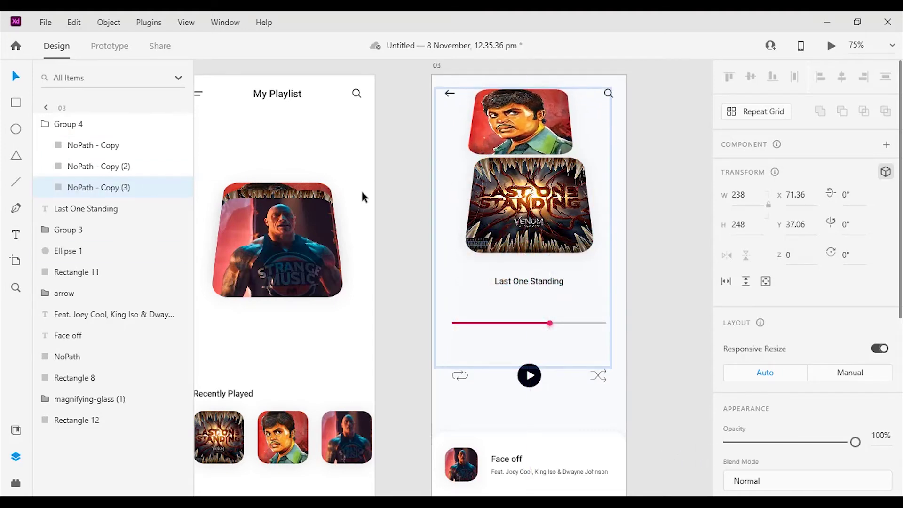
{"action": "key", "text": "shift+Right"}
{"action": "key", "text": "shift+Right"}
{"action": "key", "text": "shift+Up"}
{"action": "key", "text": "shift+Up"}
{"action": "key", "text": "shift+Up"}
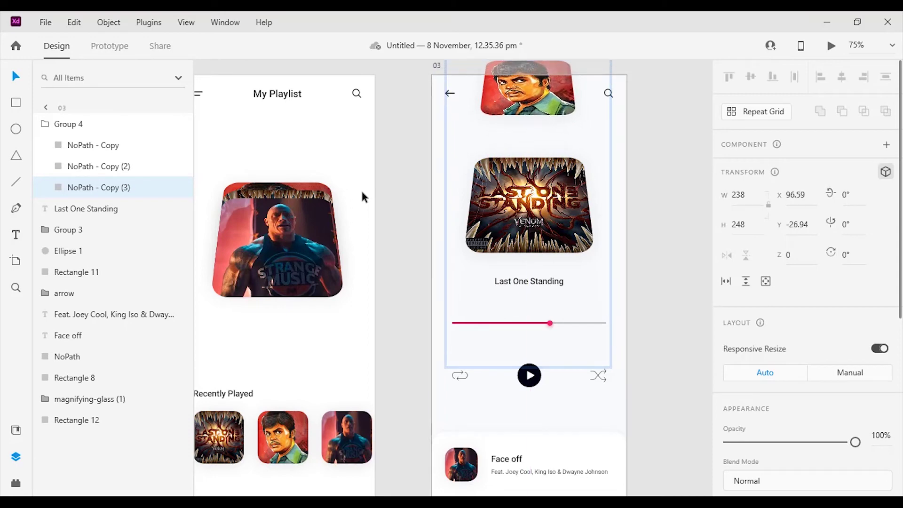
{"action": "key", "text": "shift+Up"}
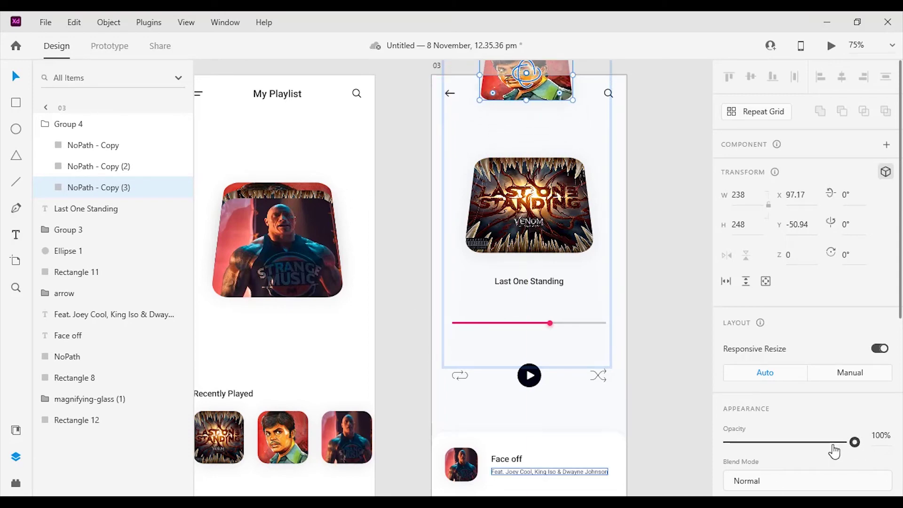
{"action": "left_click_drag", "start_coordinate": [835, 447], "coordinate": [702, 454]}
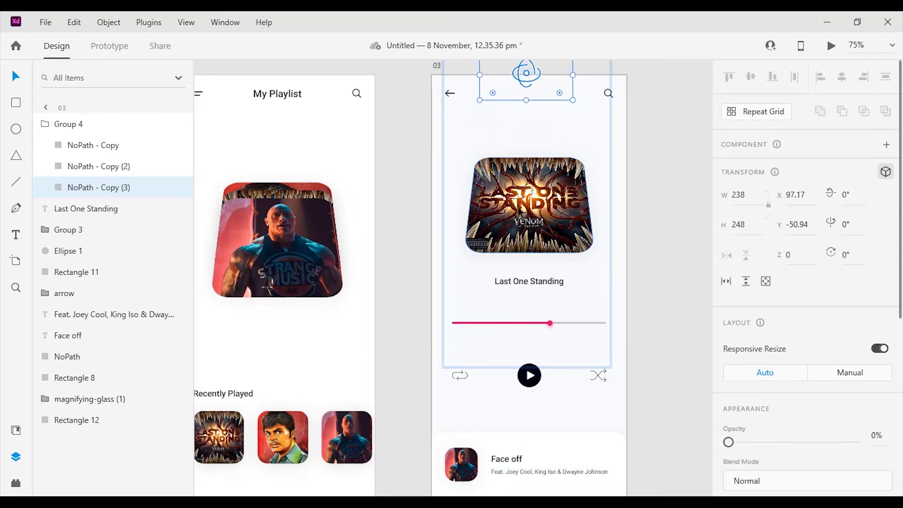
Set the X rotation of the cover group on artboard 03 to 0° so the covers lie flat
{"action": "left_click", "coordinate": [519, 210]}
{"action": "key", "text": "Escape"}
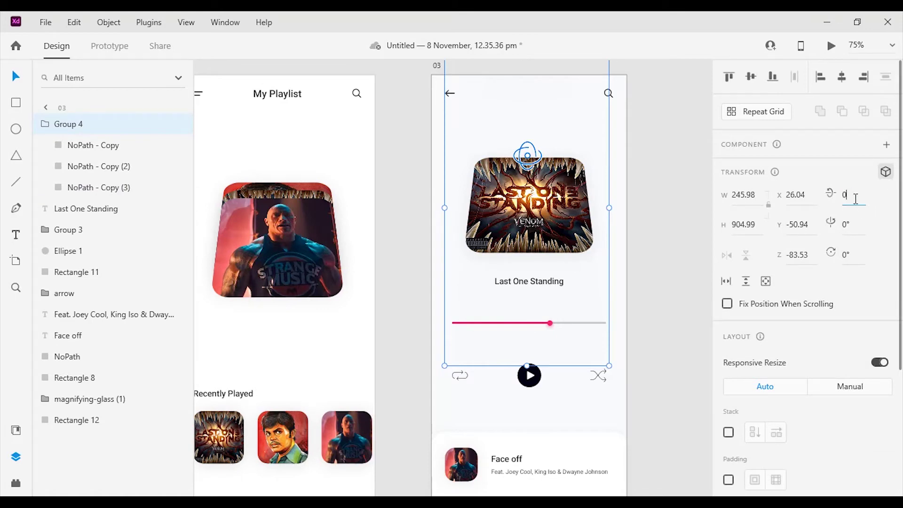
{"action": "type", "text": "0"}
{"action": "key", "text": "Return"}
{"action": "left_click", "coordinate": [679, 254]}
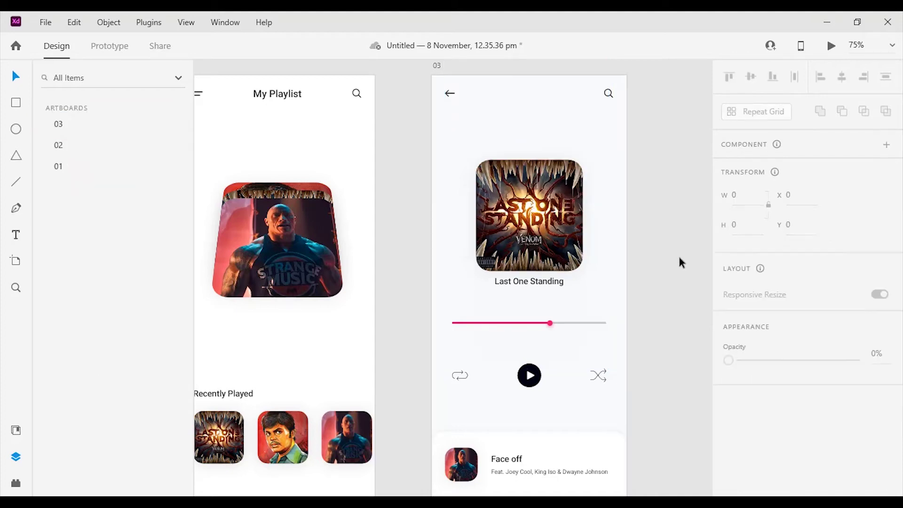
Move the middle cover, NoPath - Copy (2), in artboard 03's group up to Y 161.12, clear of the song title
{"action": "left_click", "coordinate": [554, 230]}
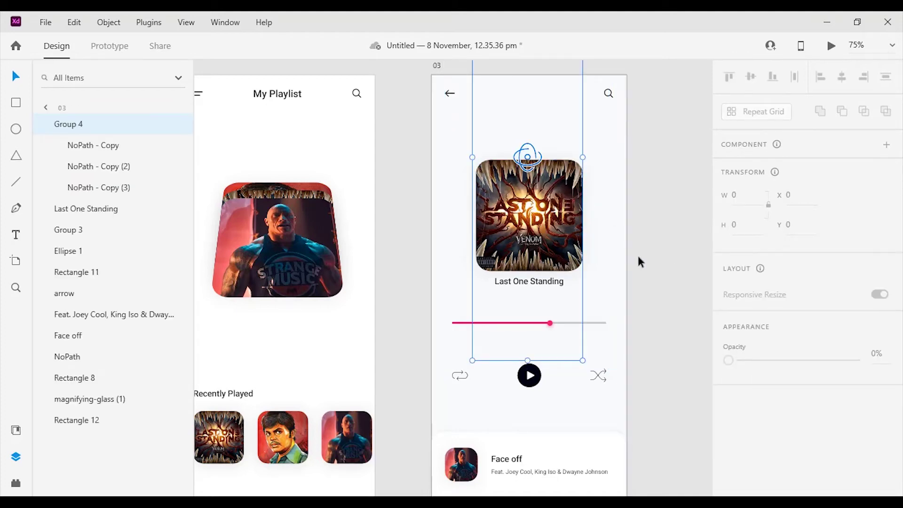
{"action": "double_click", "coordinate": [554, 240]}
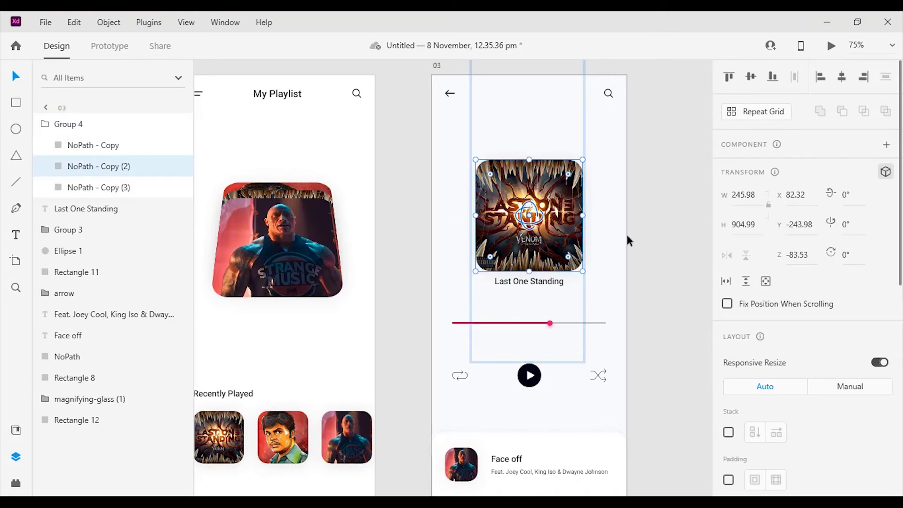
{"action": "key", "text": "Up"}
{"action": "key", "text": "Up"}
{"action": "key", "text": "Up"}
{"action": "key", "text": "Up"}
{"action": "key", "text": "Up"}
{"action": "key", "text": "Up"}
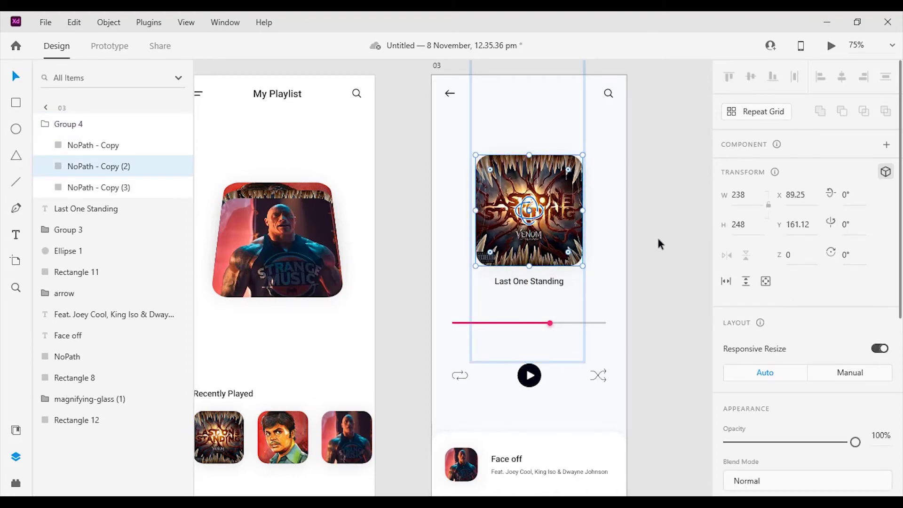
{"action": "left_click", "coordinate": [657, 236]}
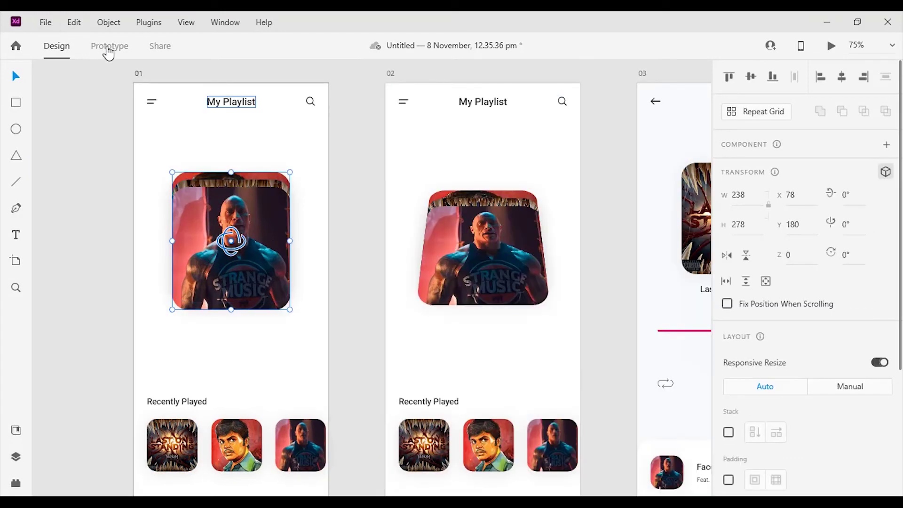
In Prototype mode, link the cover group on artboard 01 to artboard 02 with a Tap trigger, Auto-Animate, Snap easing and 0.6 s duration
{"action": "left_click", "coordinate": [107, 50]}
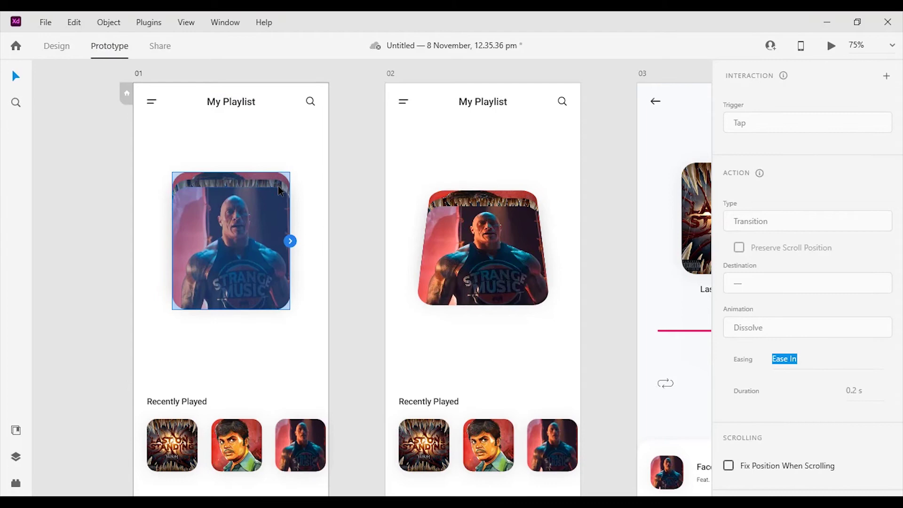
{"action": "left_click_drag", "start_coordinate": [290, 241], "coordinate": [470, 263]}
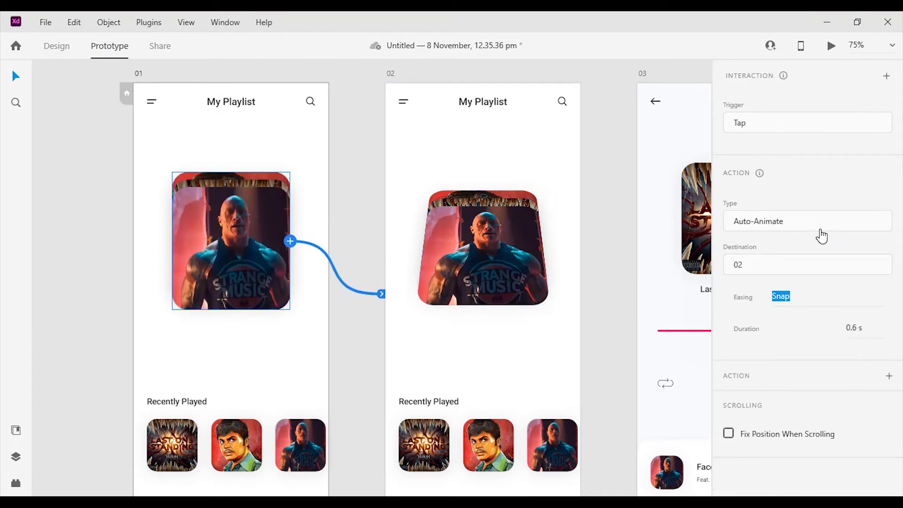
{"action": "left_click", "coordinate": [769, 128]}
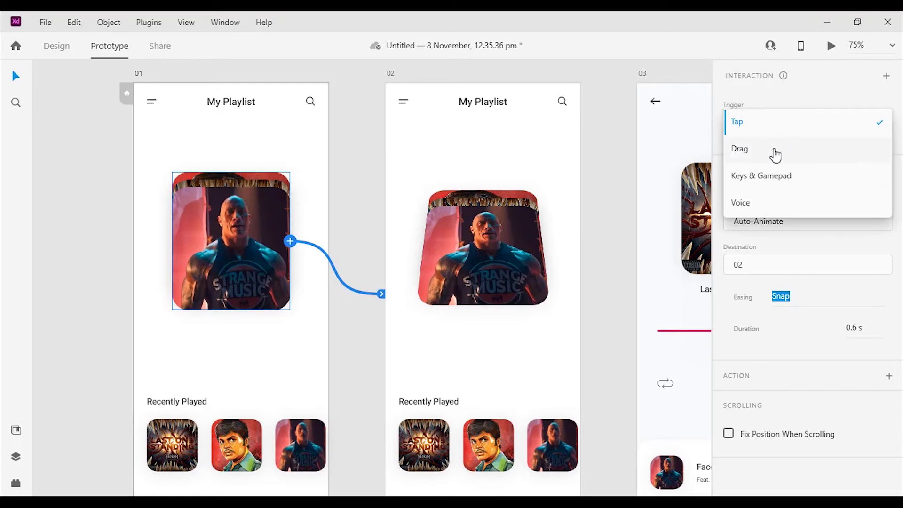
{"action": "left_click", "coordinate": [752, 130]}
{"action": "left_click", "coordinate": [805, 231]}
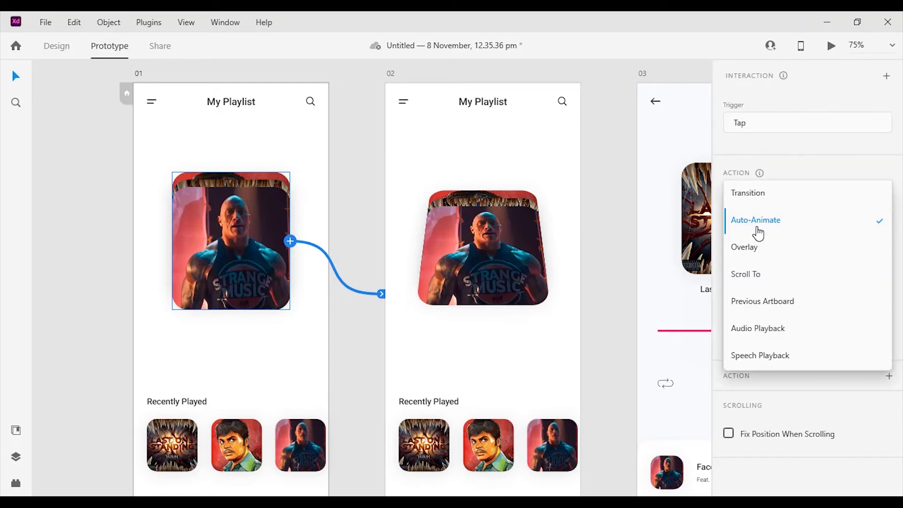
{"action": "left_click", "coordinate": [755, 224]}
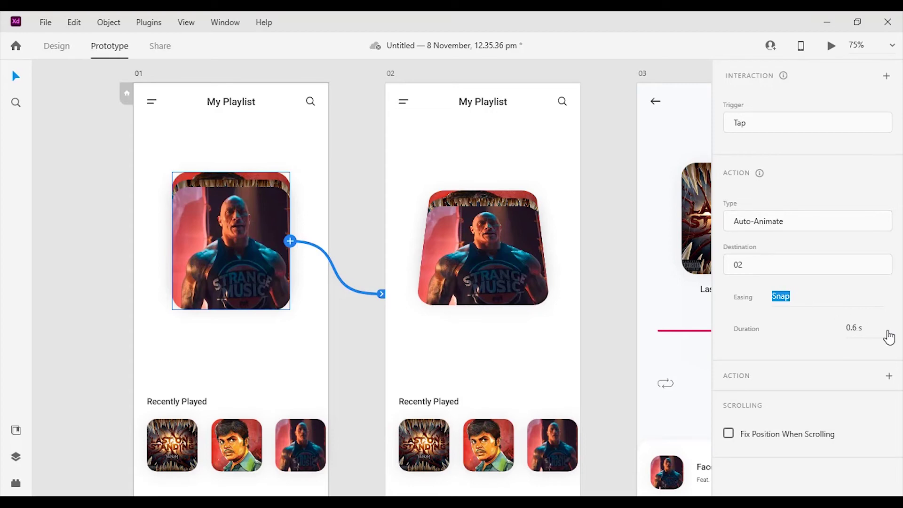
Link artboard 02 to artboard 03 with a Time trigger, 0 s delay, Auto-Animate and Snap easing, and adjust the duration
{"action": "left_click", "coordinate": [389, 75]}
{"action": "scroll", "coordinate": [517, 171], "scroll_direction": "right", "scroll_amount": 5}
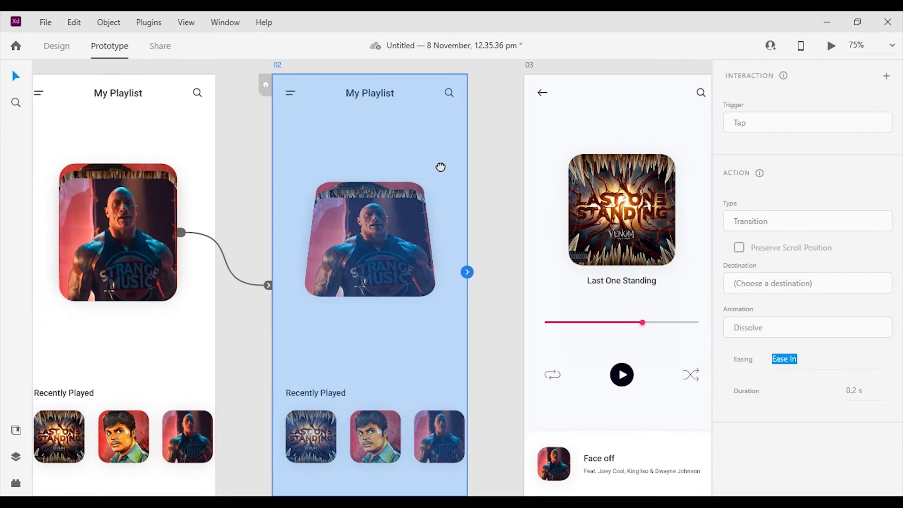
{"action": "left_click_drag", "start_coordinate": [403, 272], "coordinate": [602, 275]}
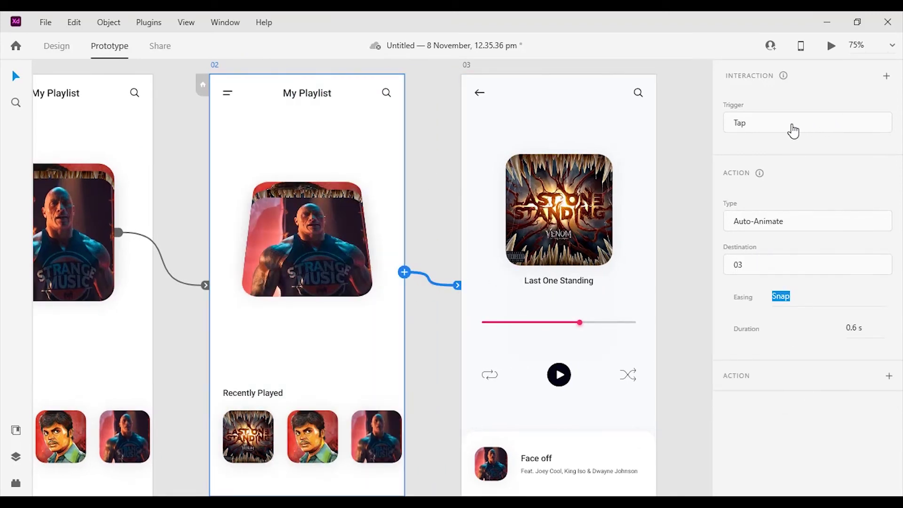
{"action": "left_click", "coordinate": [794, 132]}
{"action": "left_click", "coordinate": [756, 188]}
{"action": "left_click", "coordinate": [871, 361]}
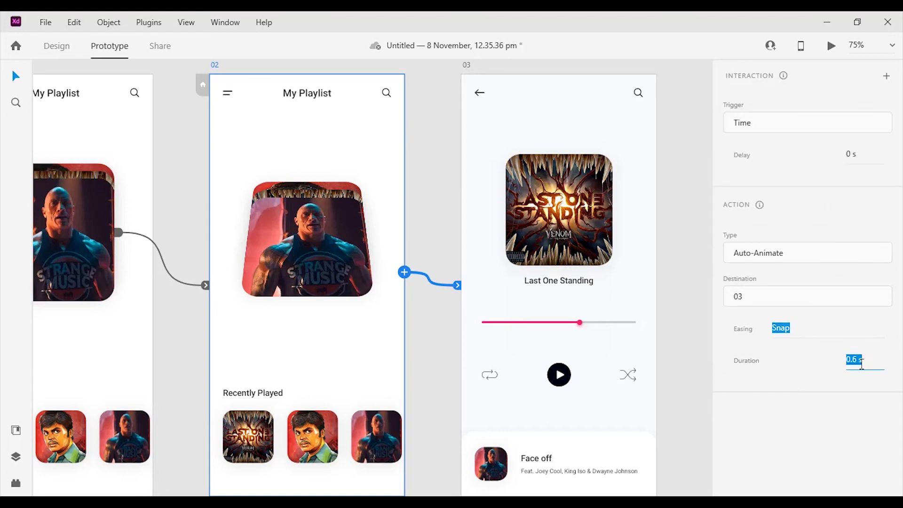
{"action": "left_click", "coordinate": [855, 362]}
{"action": "double_click", "coordinate": [853, 359]}
{"action": "left_click", "coordinate": [800, 420]}
Link the back arrow on artboard 03 to artboard 01 with a Tap trigger, Auto-Animate, Snap easing and 0.4 s duration
{"action": "left_click", "coordinate": [463, 65]}
{"action": "left_click", "coordinate": [477, 92]}
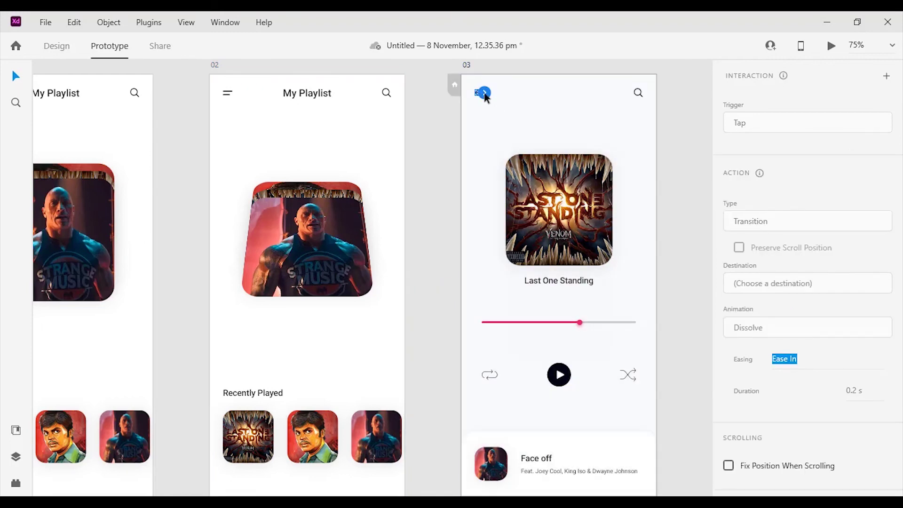
{"action": "left_click_drag", "start_coordinate": [484, 93], "coordinate": [52, 127]}
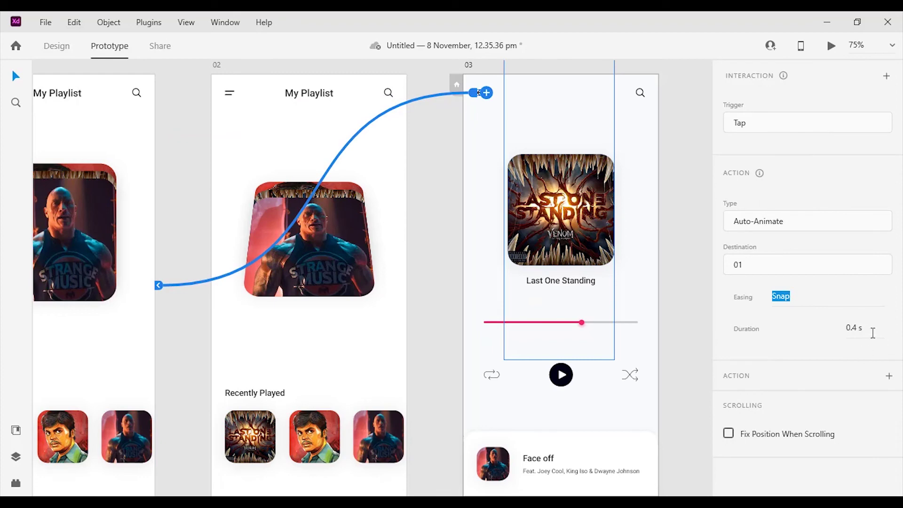
{"action": "left_click", "coordinate": [425, 183]}
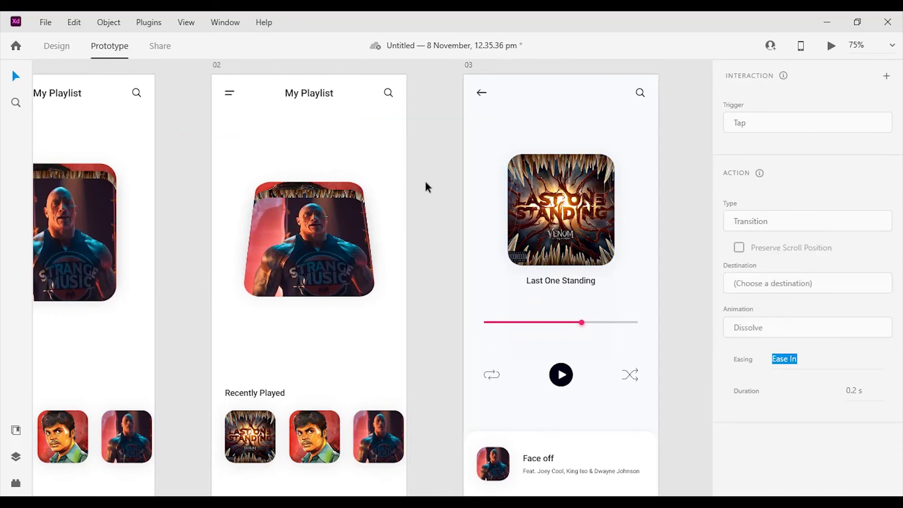
Preview the prototype from artboard 01, opening the player from the stacked covers and returning to the playlist with the back arrow
{"action": "key", "text": "ctrl+minus"}
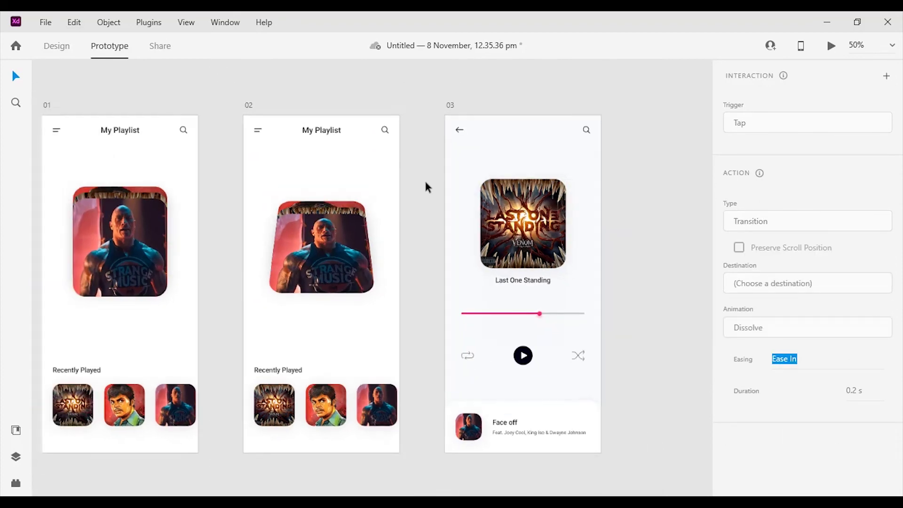
{"action": "left_click_drag", "start_coordinate": [608, 289], "coordinate": [676, 267]}
{"action": "left_click", "coordinate": [172, 114]}
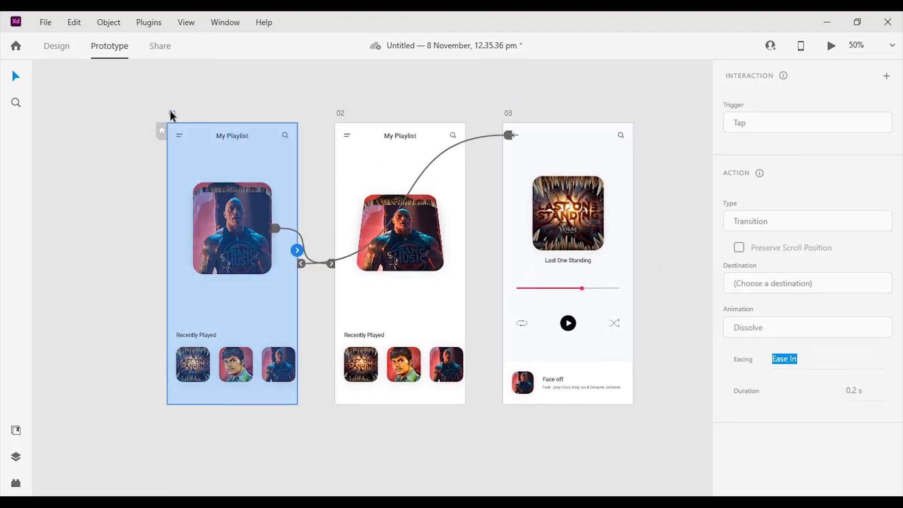
{"action": "left_click", "coordinate": [831, 46]}
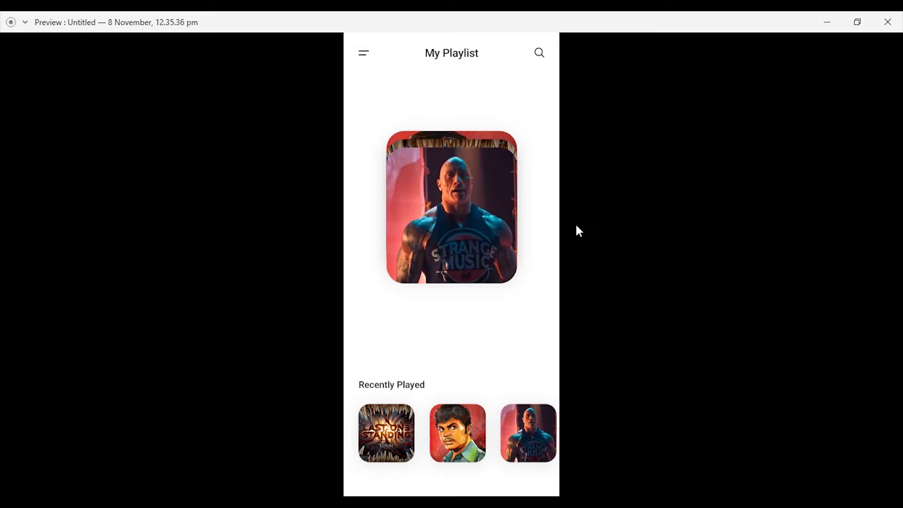
{"action": "left_click", "coordinate": [462, 213]}
{"action": "left_click", "coordinate": [462, 231]}
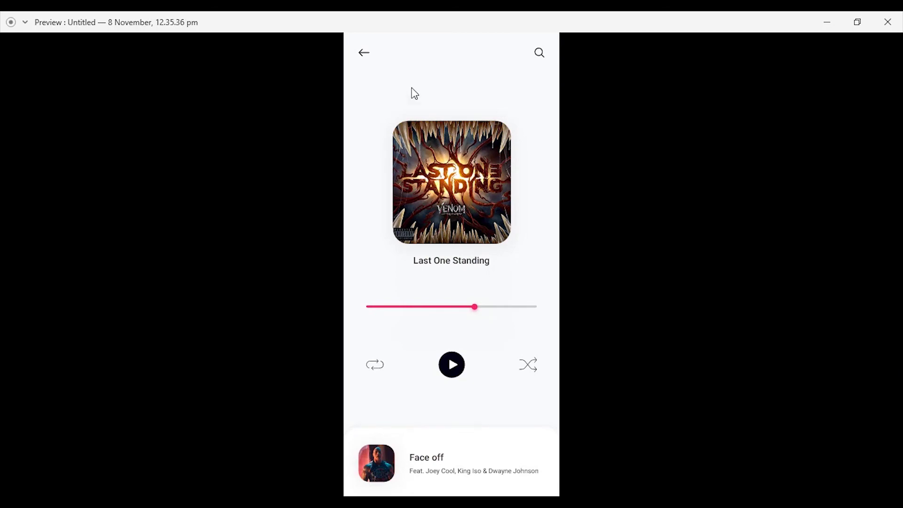
{"action": "left_click", "coordinate": [367, 55]}
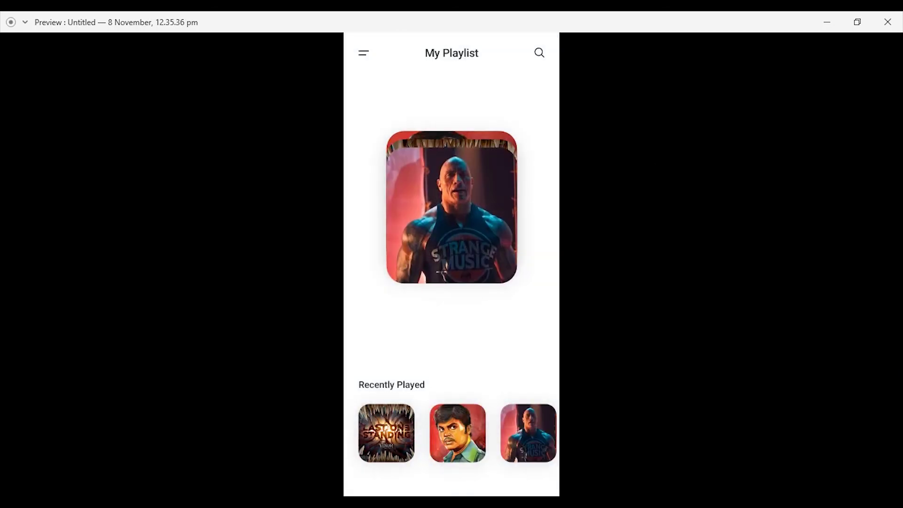